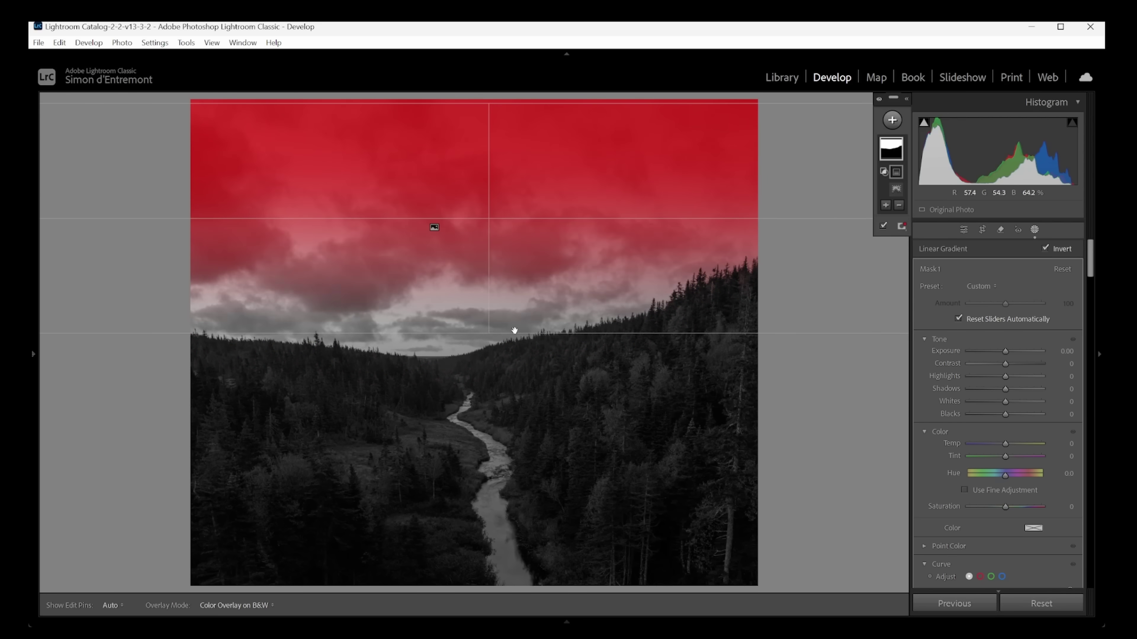
# Set the upper-sky mask to Exposure −1.44, Temp −13, Contrast 34 and Saturation −10, and shift its linear gradient higher in the sky
pyautogui.moveTo(1006, 351); pyautogui.dragTo(992, 354)
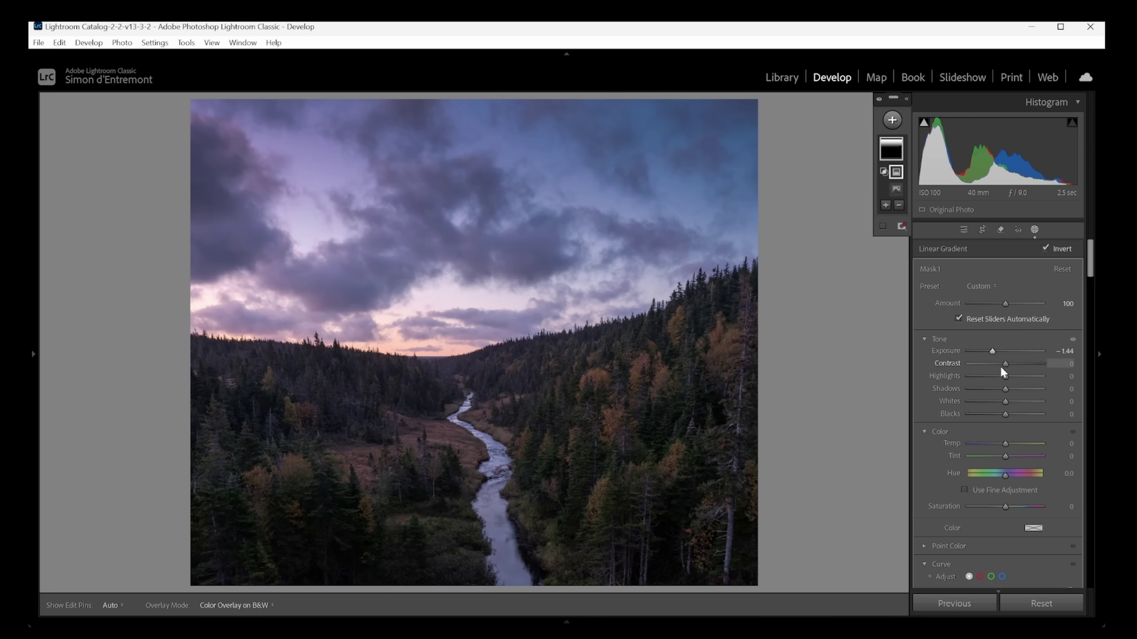
pyautogui.moveTo(1006, 450); pyautogui.dragTo(1000, 442)
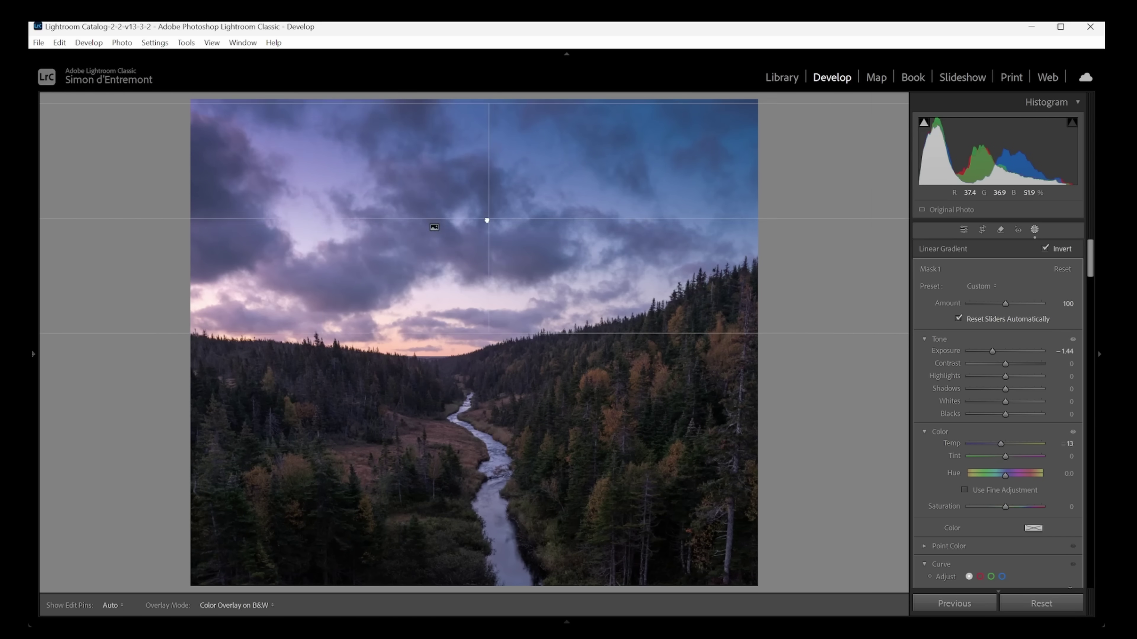
pyautogui.moveTo(487, 215); pyautogui.dragTo(482, 155)
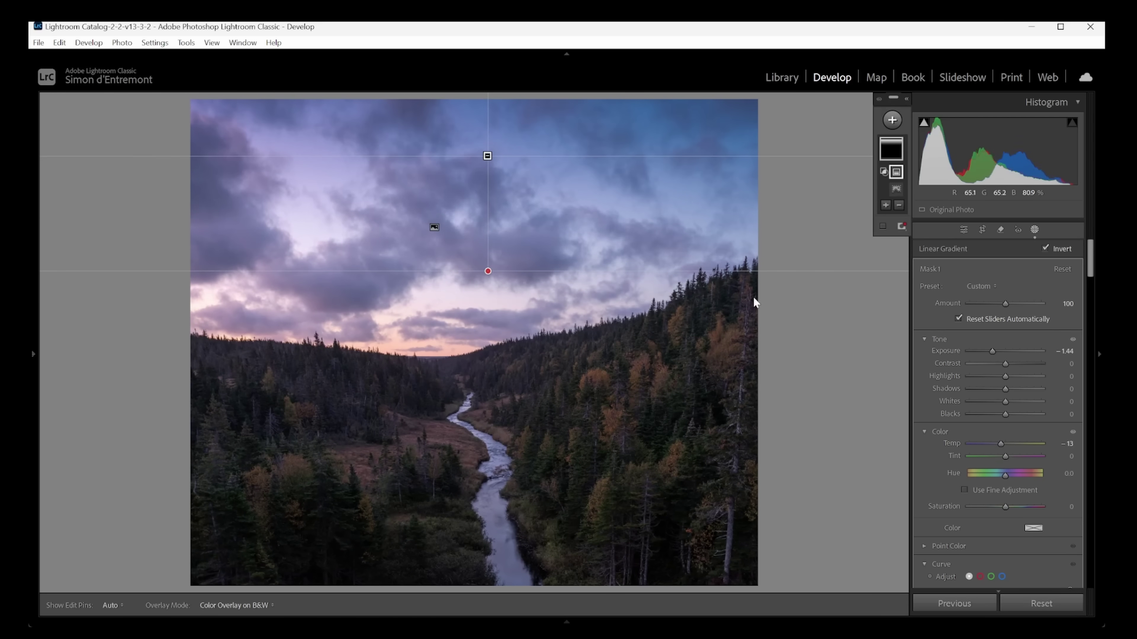
pyautogui.moveTo(1005, 363); pyautogui.dragTo(1016, 364)
pyautogui.moveTo(1005, 489); pyautogui.dragTo(1001, 489)
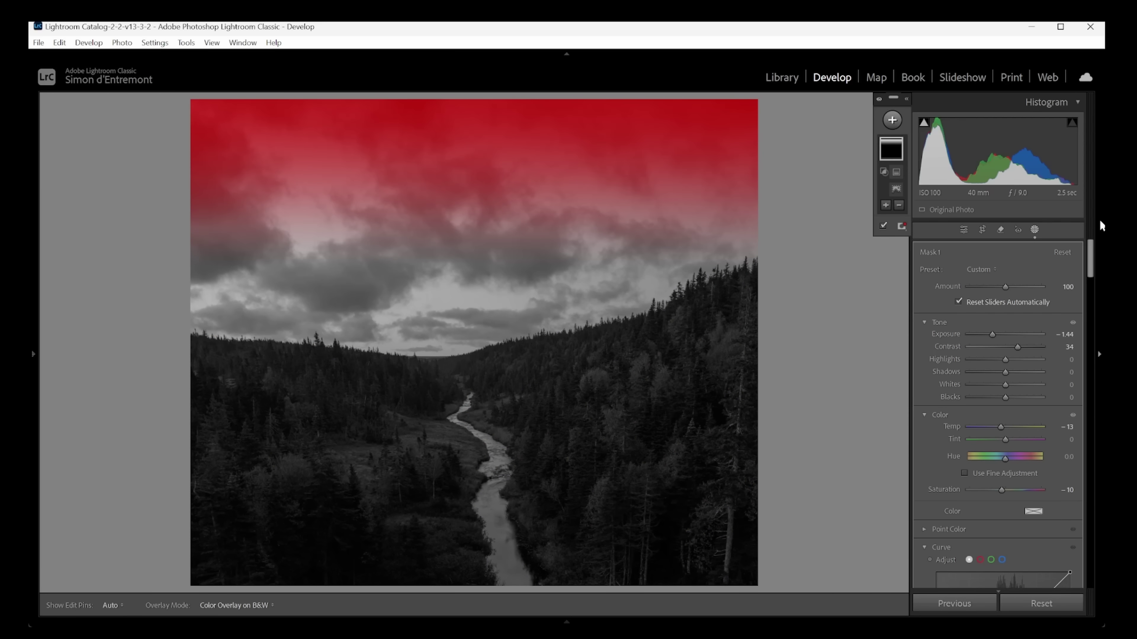
# Add a new sky mask and intersect it with a linear gradient running from the river's far bend up into the middle of the sky
pyautogui.click(891, 127)
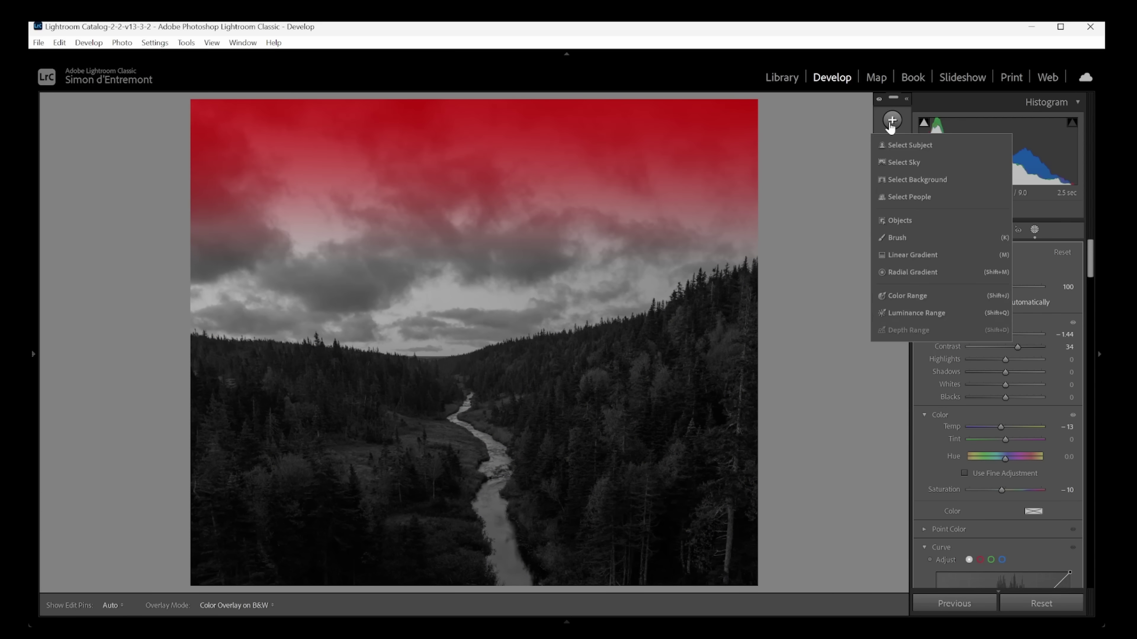
pyautogui.click(911, 162)
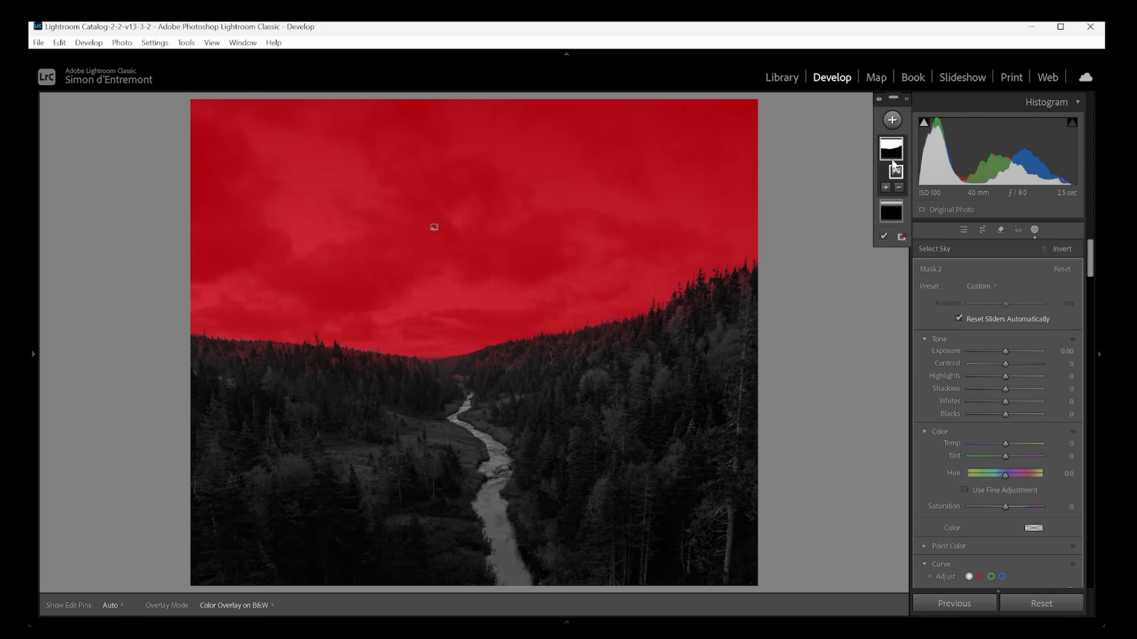
pyautogui.rightClick(891, 153)
pyautogui.moveTo(952, 222)
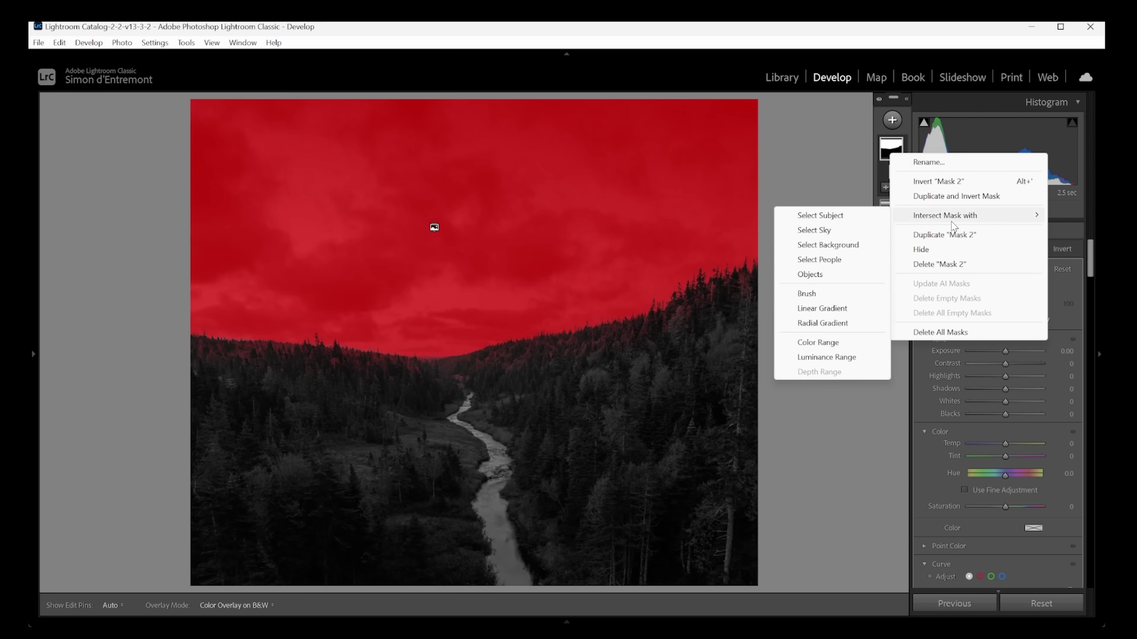
pyautogui.click(823, 309)
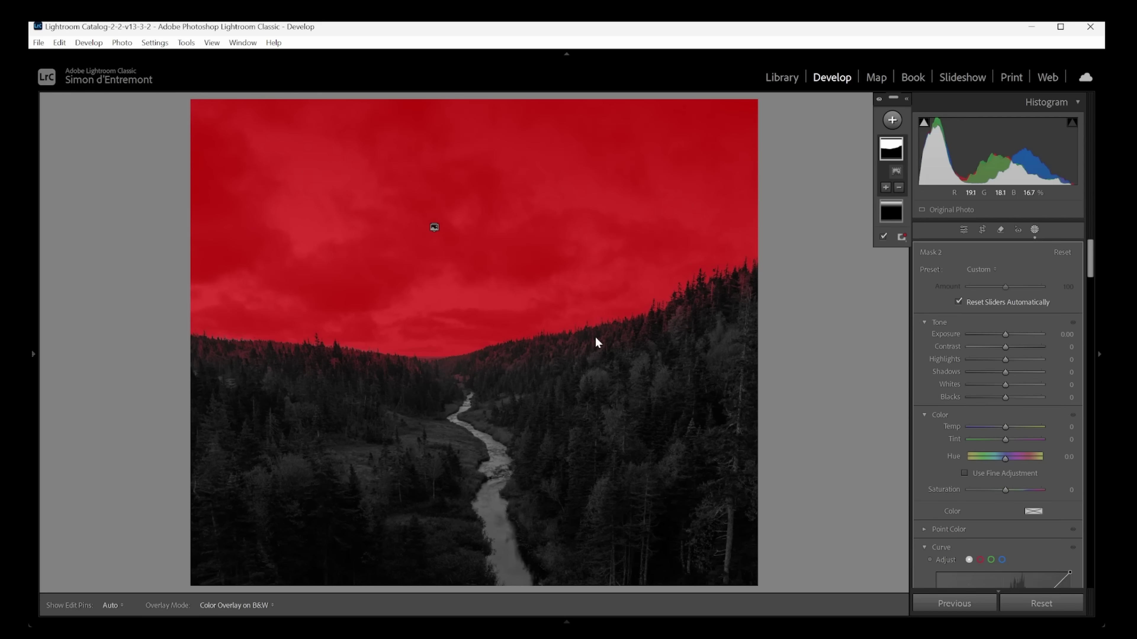
pyautogui.moveTo(474, 402); pyautogui.dragTo(476, 182)
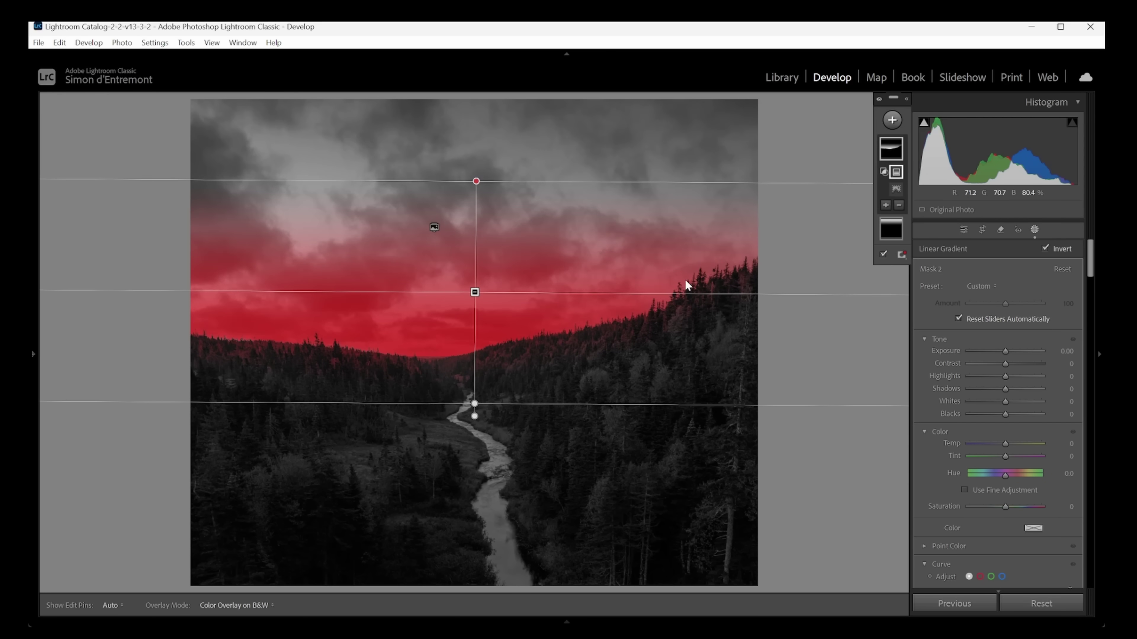
# Warm the horizon-sky mask with Exposure −0.74 and Temp 49, and increase its Saturation
pyautogui.moveTo(1007, 352); pyautogui.dragTo(1001, 352)
pyautogui.moveTo(1006, 443); pyautogui.dragTo(1024, 443)
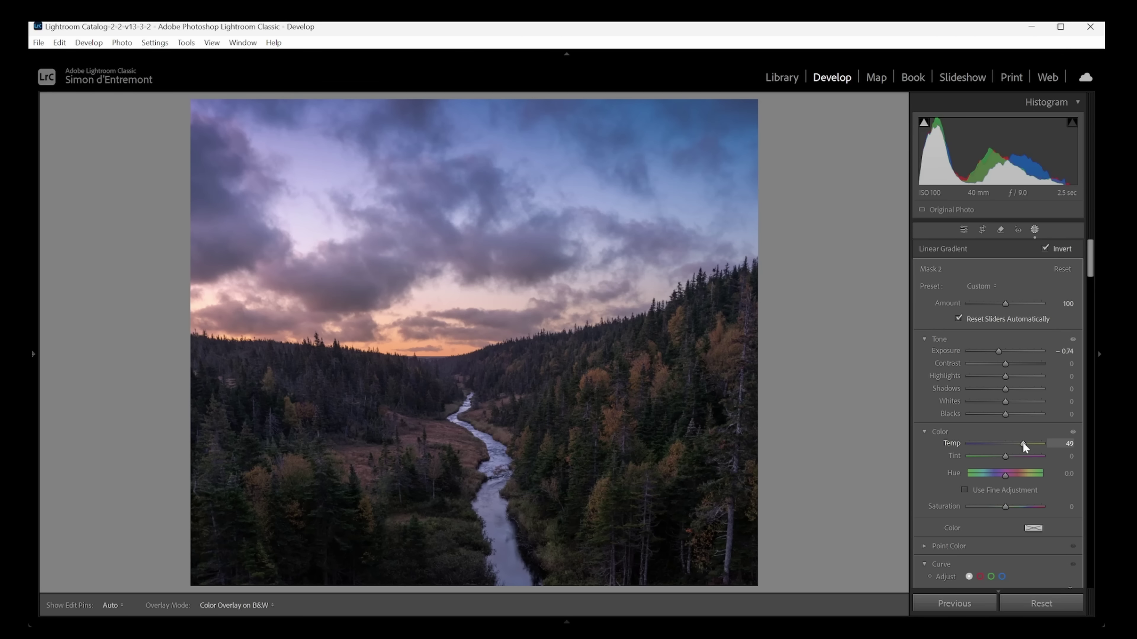
pyautogui.moveTo(1024, 443); pyautogui.dragTo(1023, 444)
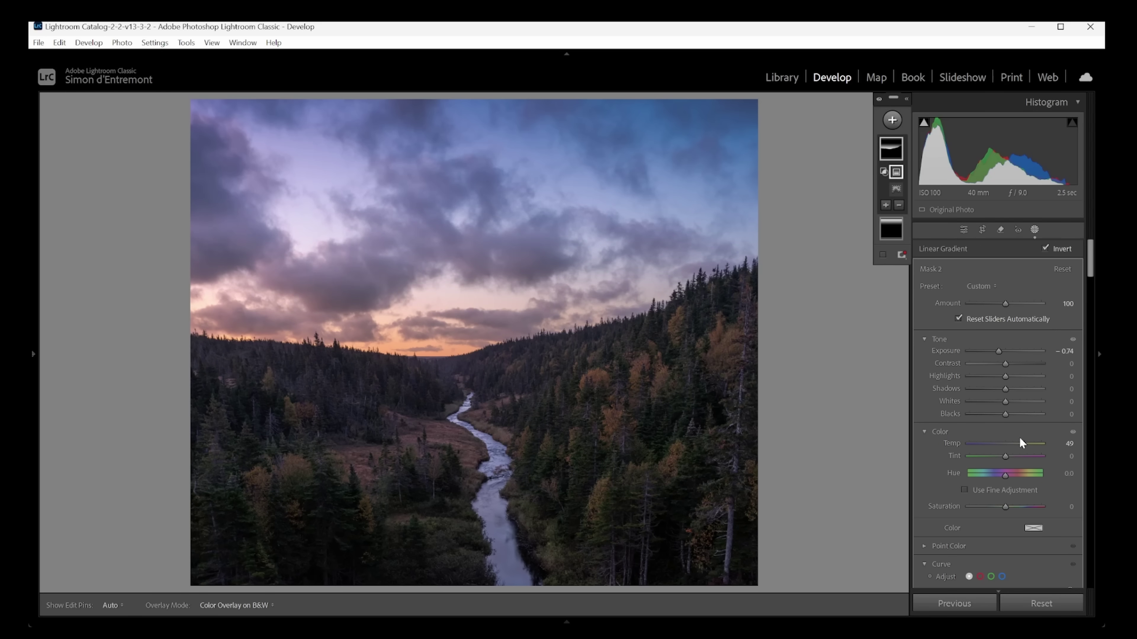
pyautogui.moveTo(1014, 507); pyautogui.dragTo(1020, 507)
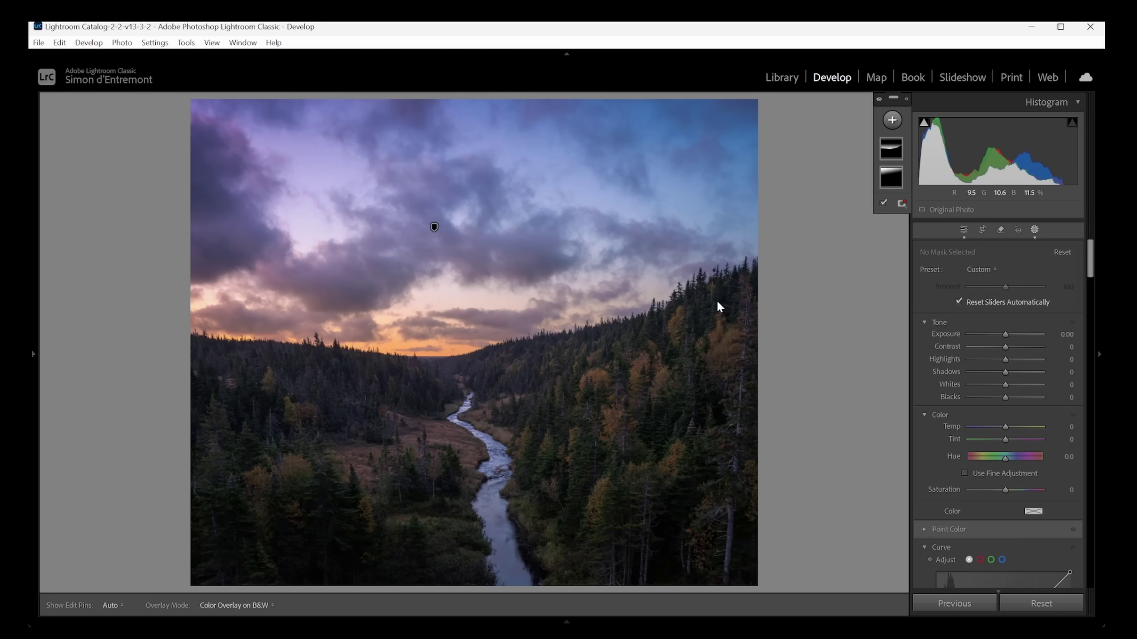
# Create an inverted sky mask covering the landscape and set its Shadows to 60 and Exposure to 0.61
pyautogui.click(892, 119)
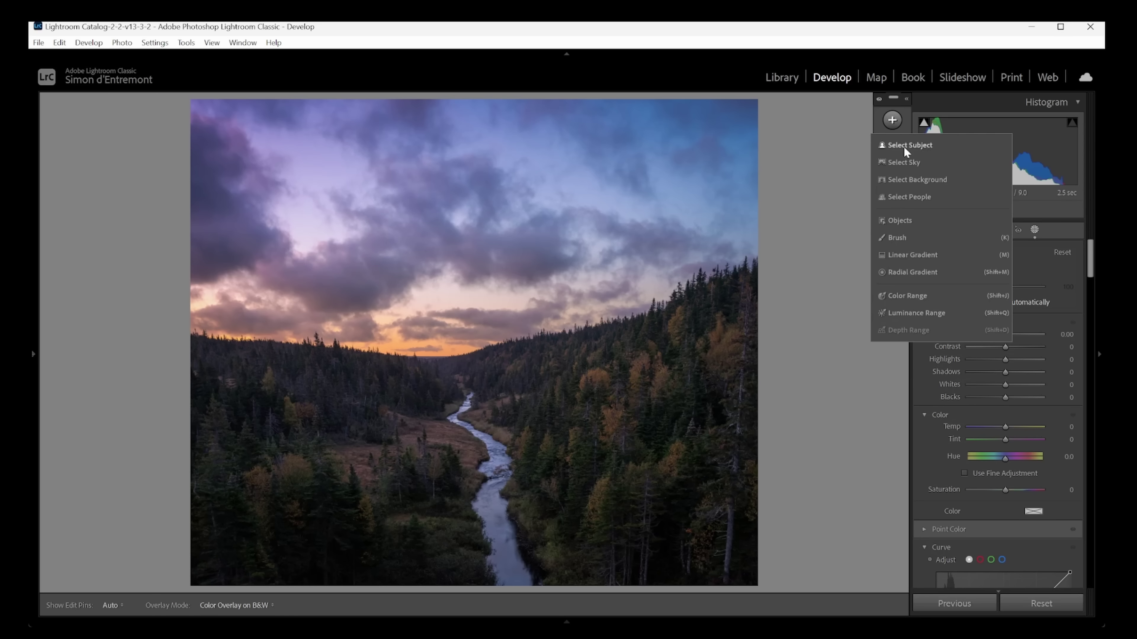
pyautogui.click(910, 163)
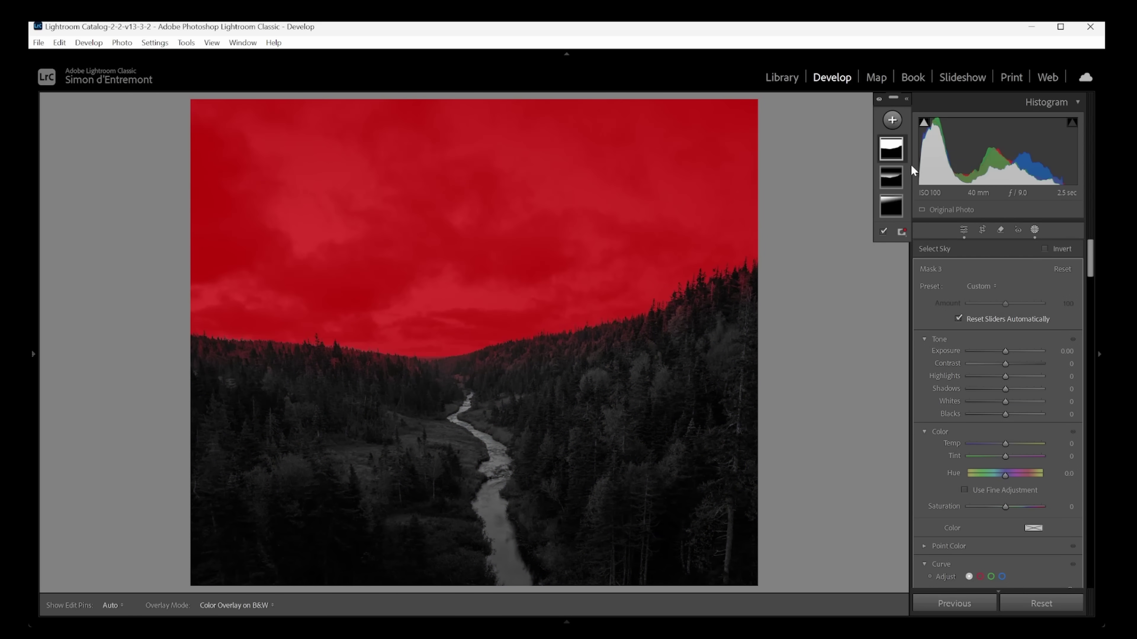
pyautogui.rightClick(891, 148)
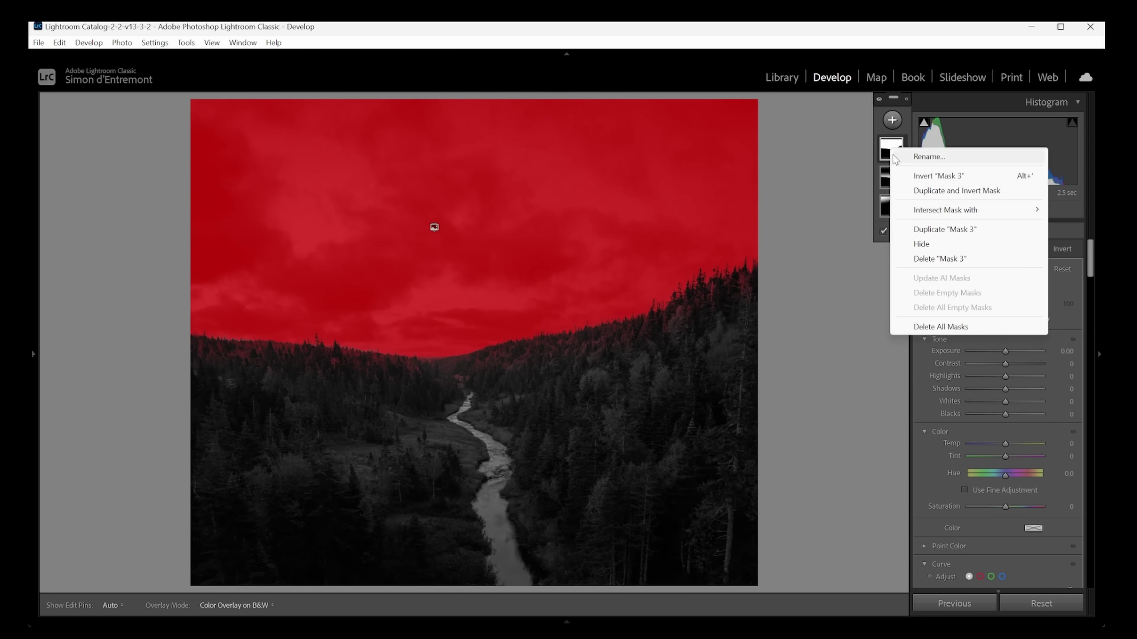
pyautogui.click(942, 176)
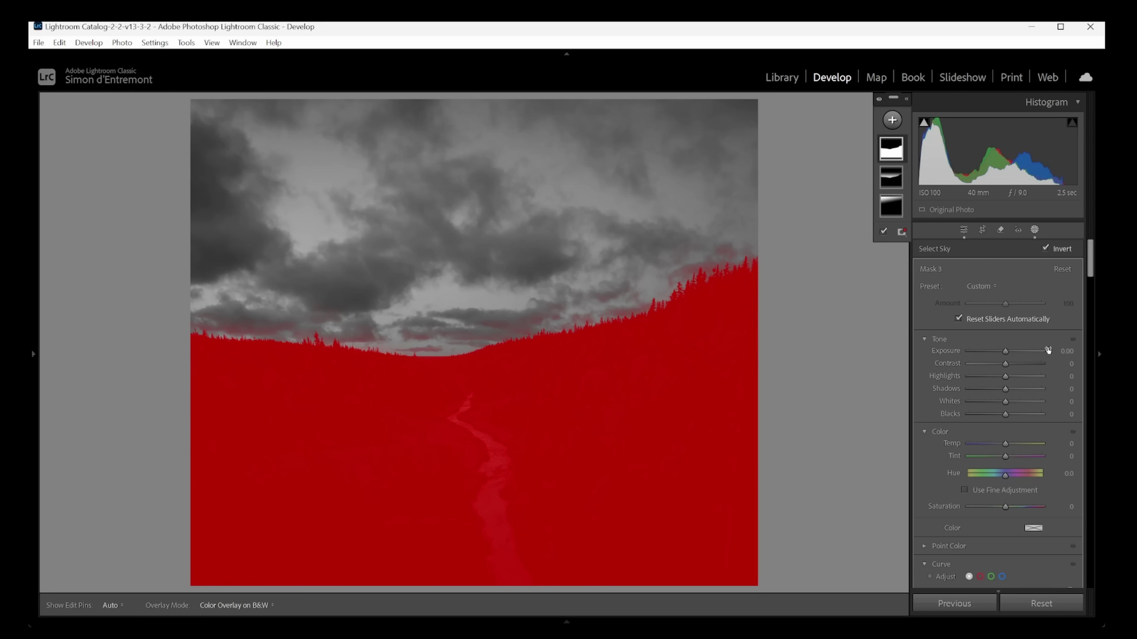
pyautogui.moveTo(1007, 388); pyautogui.dragTo(1028, 388)
pyautogui.moveTo(1005, 350); pyautogui.dragTo(1008, 352)
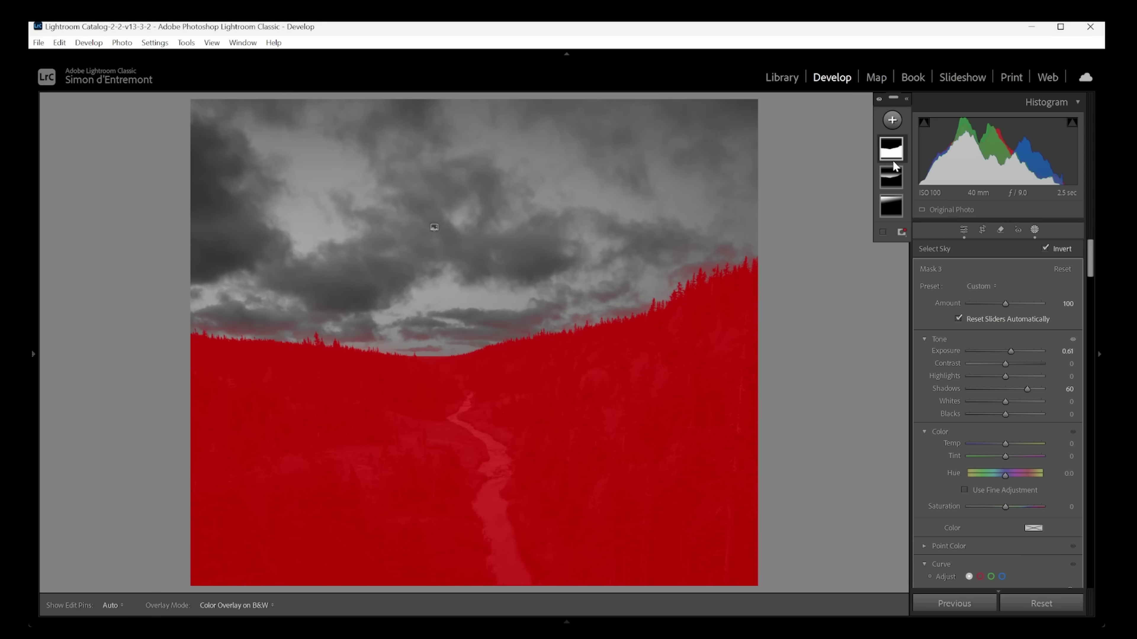
# Intersect the landscape mask with a linear gradient running from the photo's lower edge up to just above the horizon
pyautogui.rightClick(892, 157)
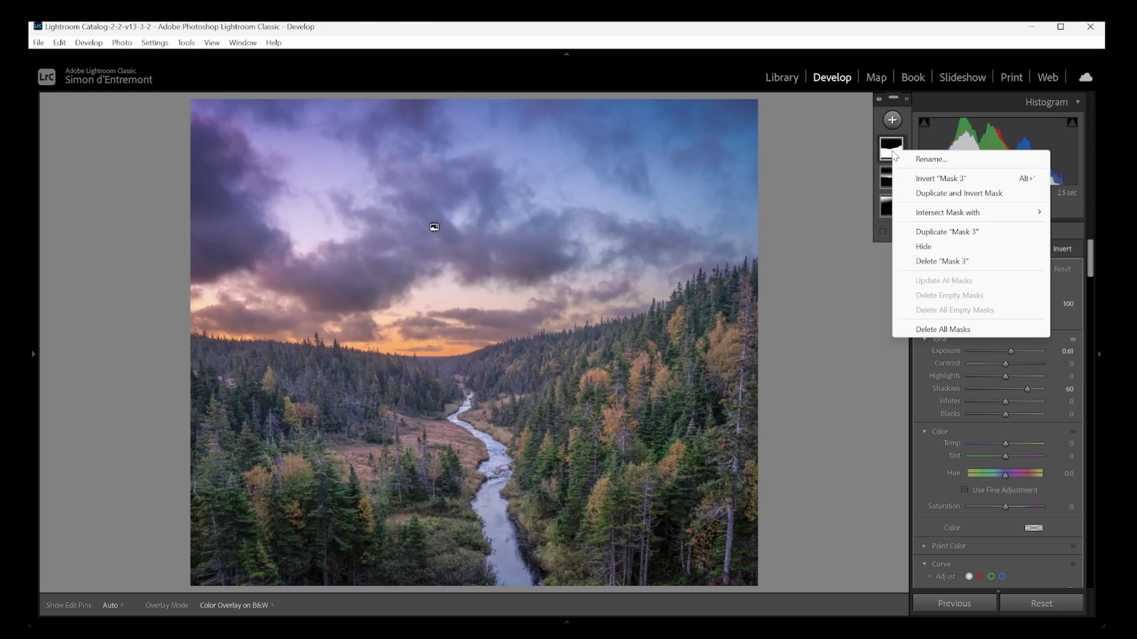
pyautogui.moveTo(977, 212)
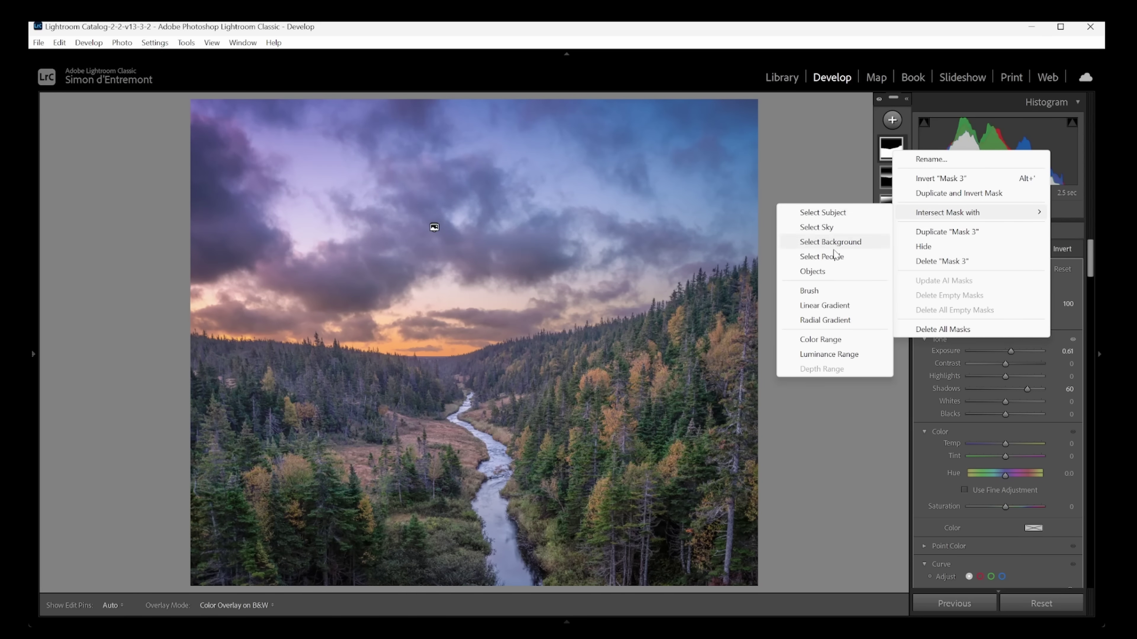
pyautogui.click(824, 306)
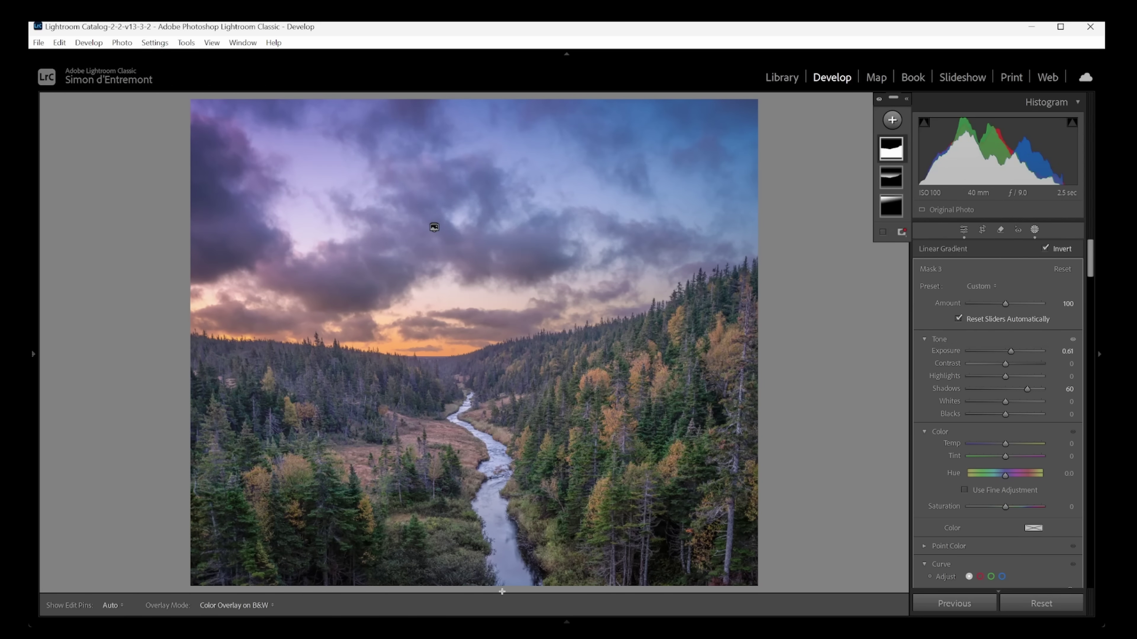
pyautogui.moveTo(501, 591); pyautogui.dragTo(498, 309)
# Set the foreground mask's Shadows to 50, Exposure to 0.79 and Saturation to 35, and close masking
pyautogui.moveTo(1026, 388)
pyautogui.mouseDown()
pyautogui.moveTo(1008, 388)
pyautogui.moveTo(1021, 390)
pyautogui.mouseUp()
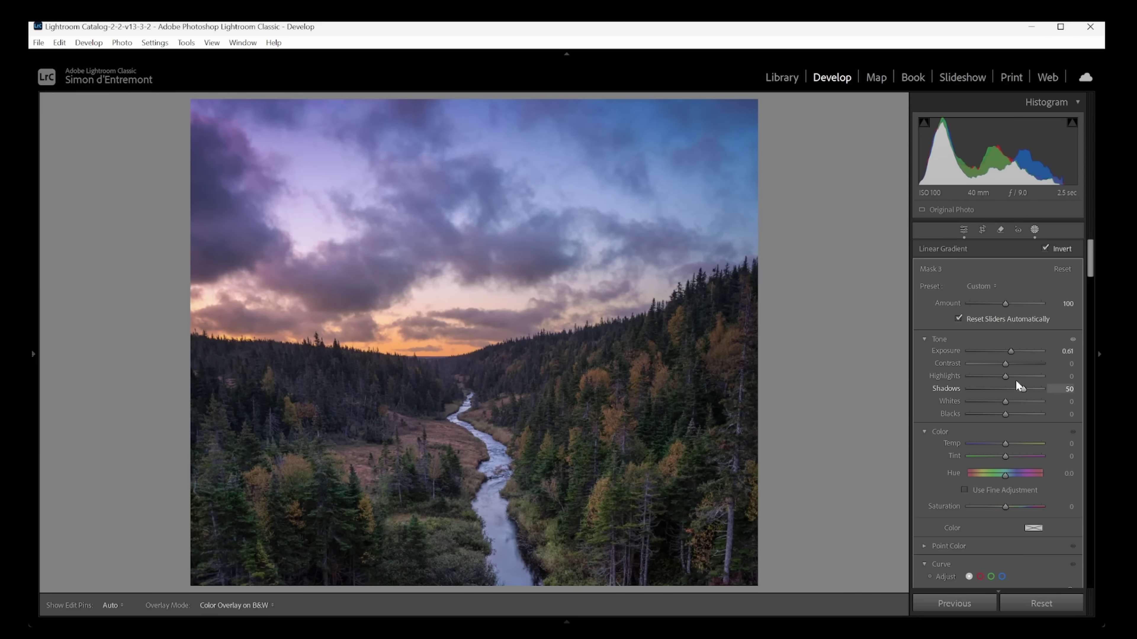
pyautogui.moveTo(1009, 351); pyautogui.dragTo(1013, 352)
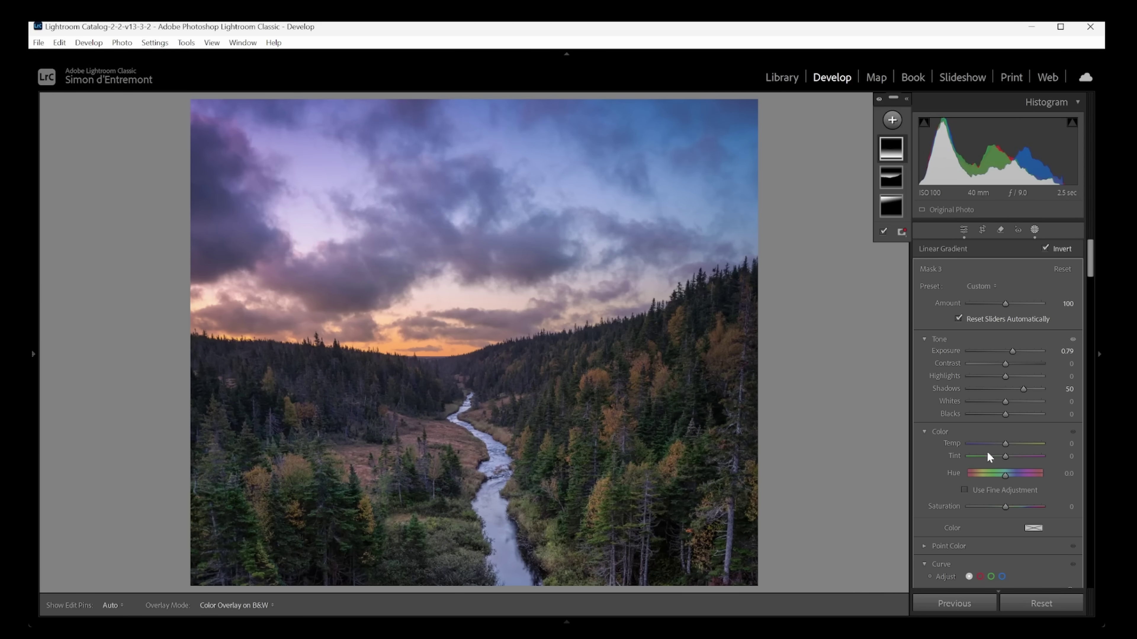
pyautogui.moveTo(1003, 505); pyautogui.dragTo(1014, 503)
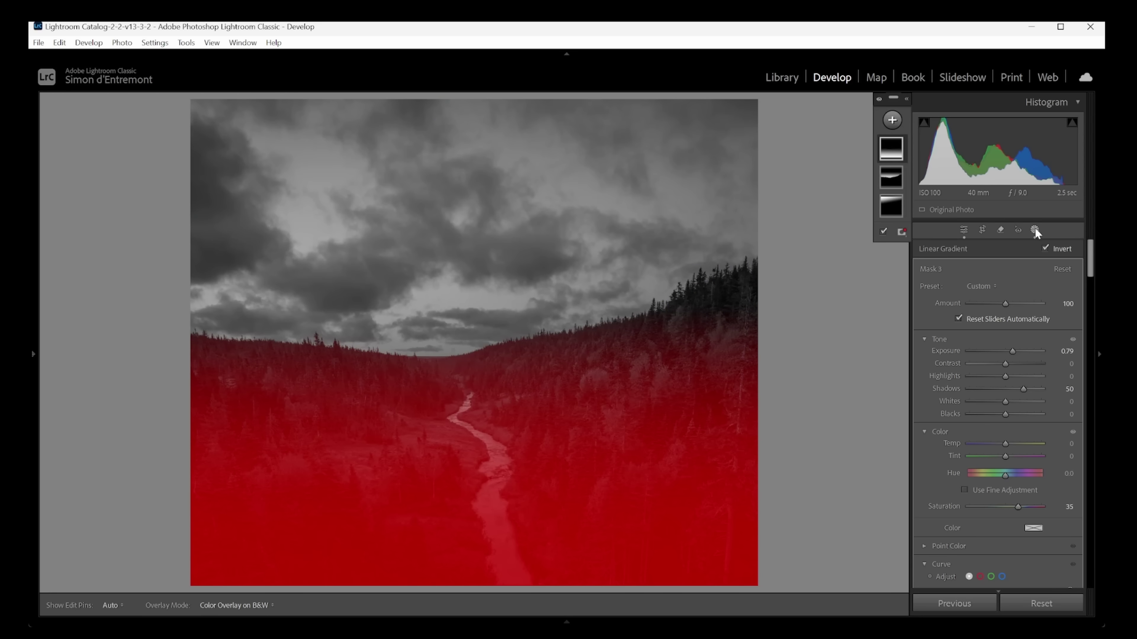
pyautogui.click(1035, 230)
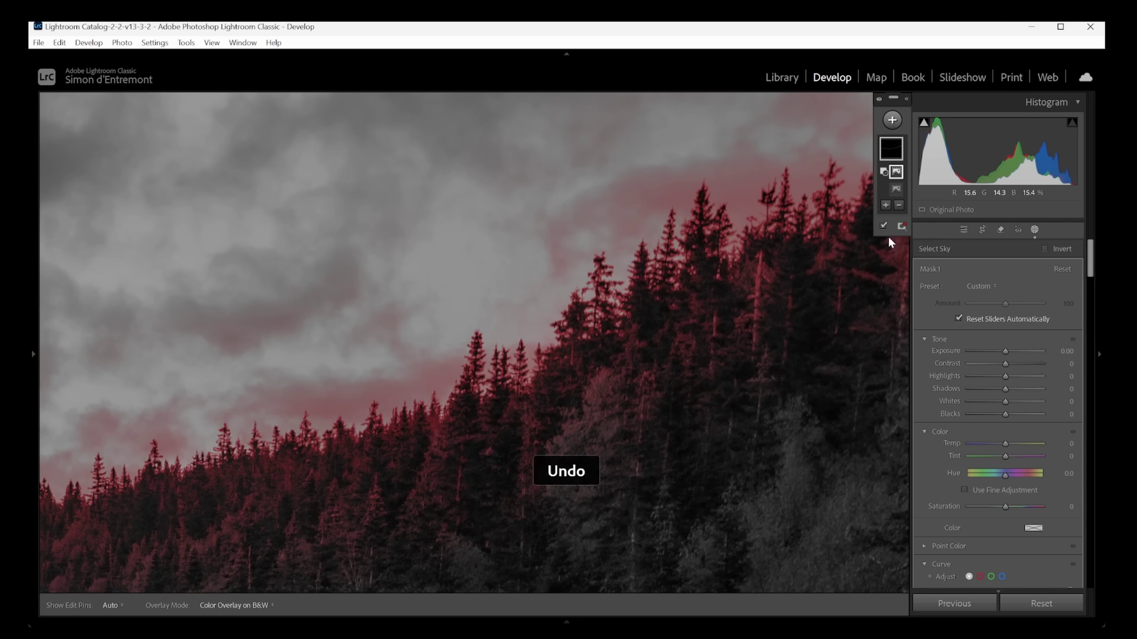
# Undo the last change to the sky mask along the forest's tree line
pyautogui.hotkey('ctrl', 'z')
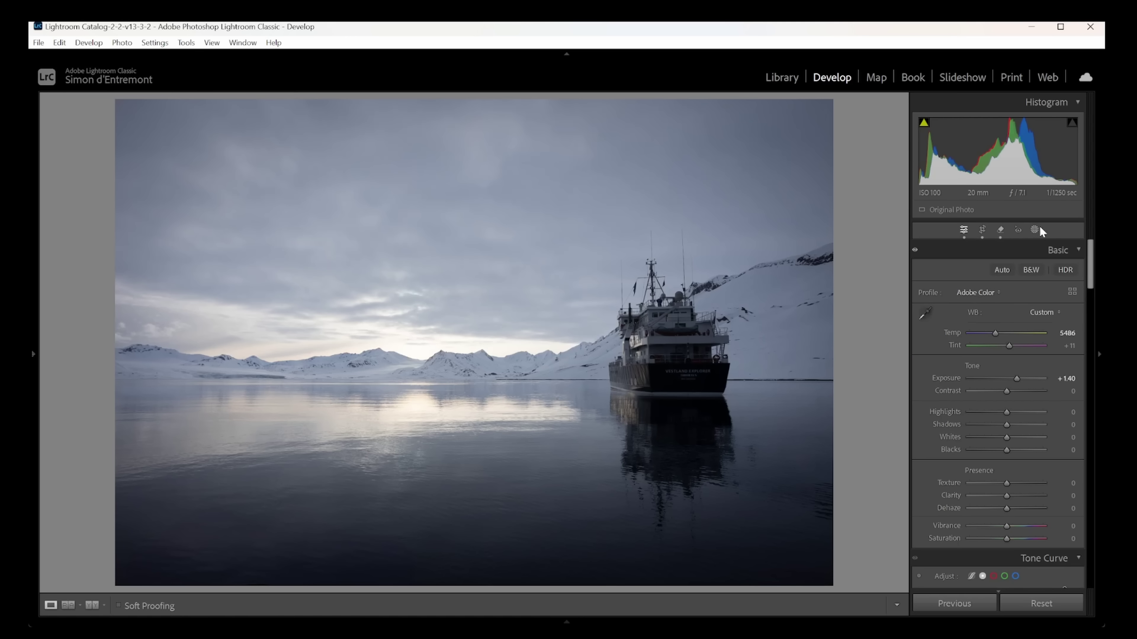
# Add a sky mask to the ship photo and subtract a second sky selection from it
pyautogui.click(1039, 226)
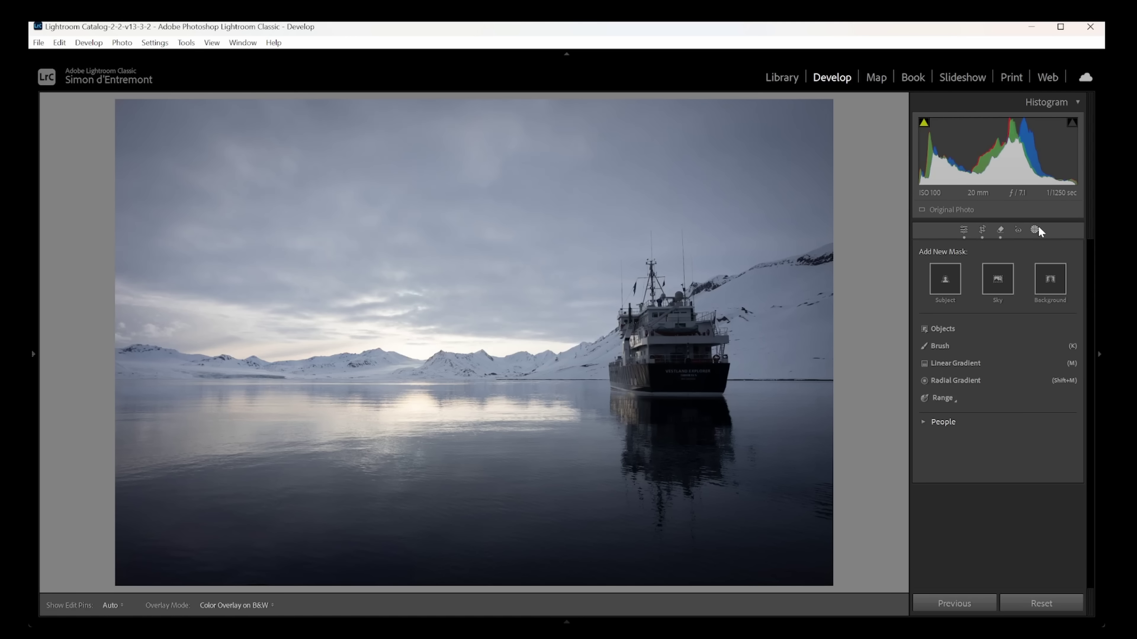
pyautogui.click(1013, 266)
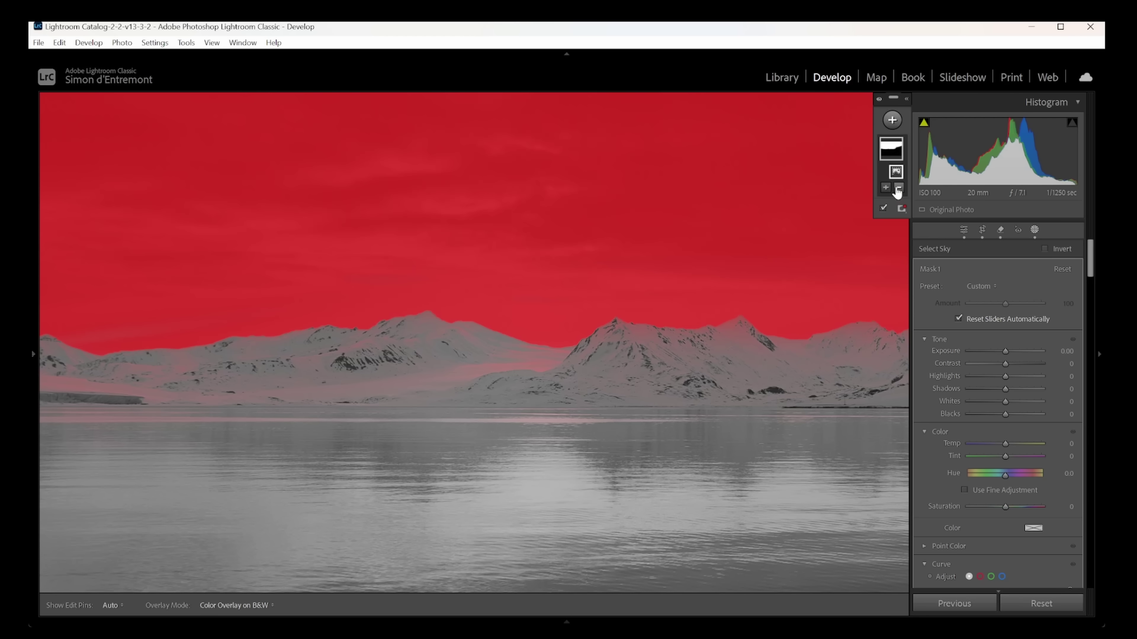
pyautogui.click(899, 188)
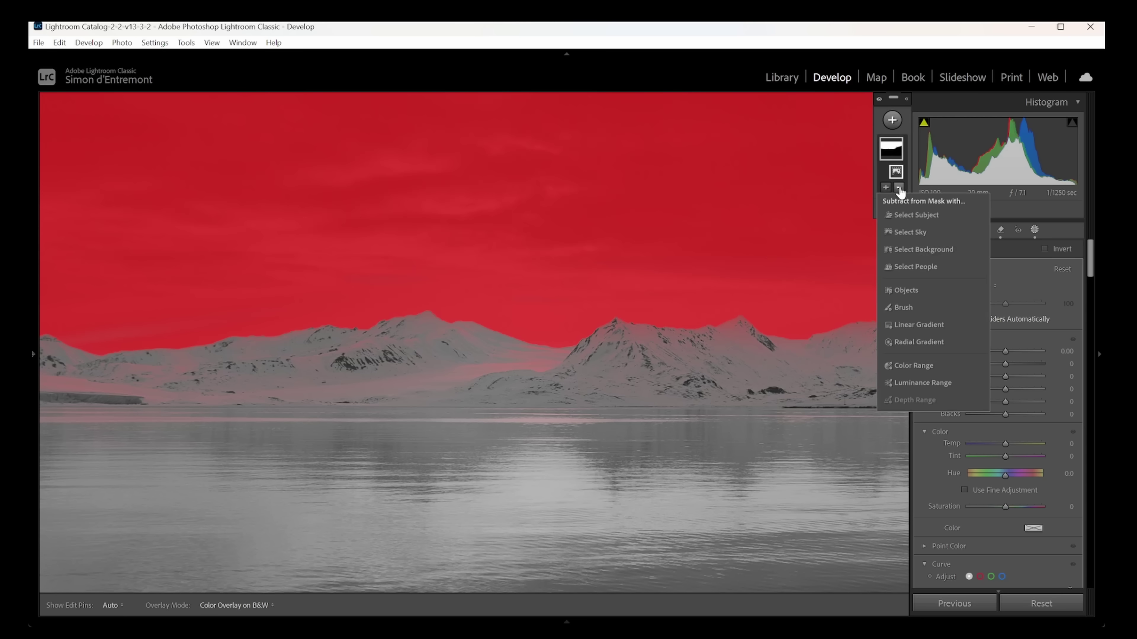
pyautogui.click(909, 230)
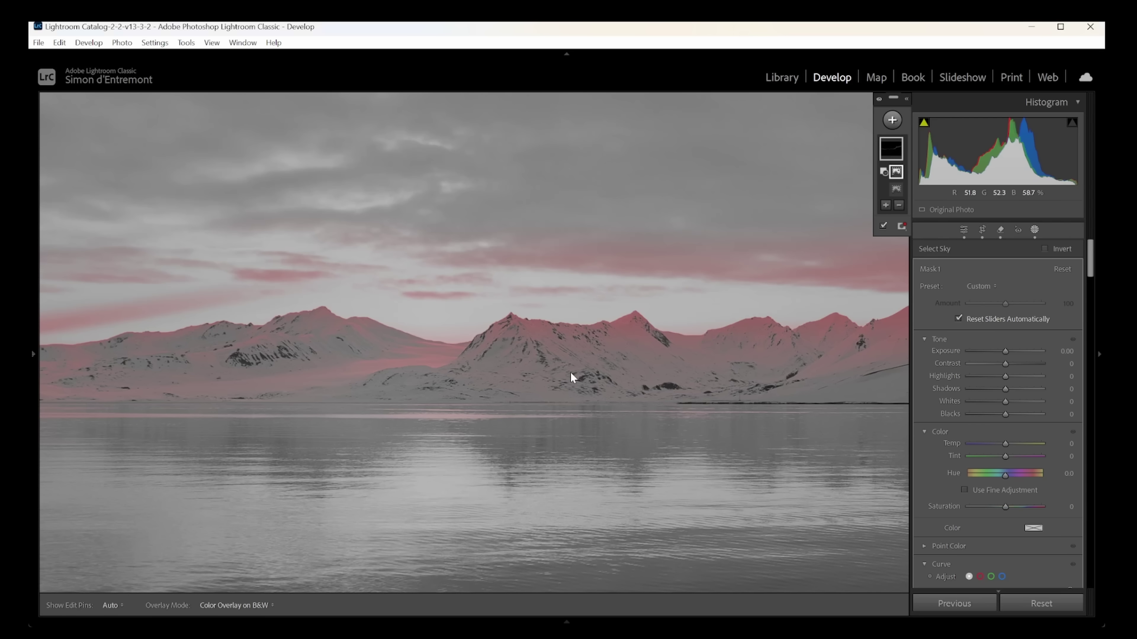
# Invert the subtracted sky component within the ship photo's mask
pyautogui.moveTo(897, 172)
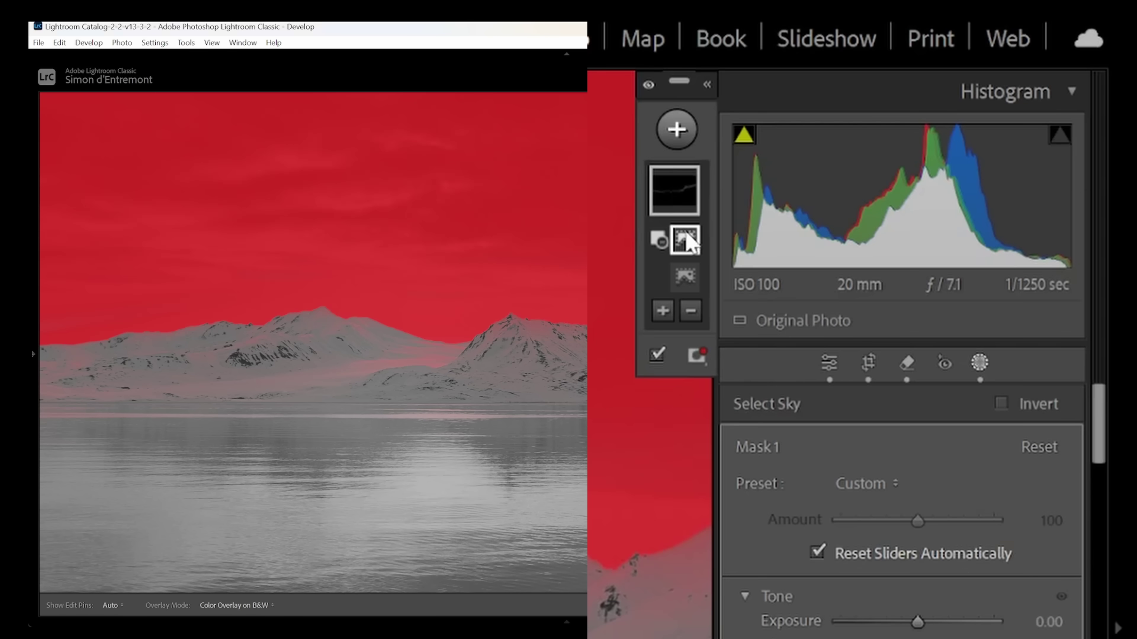
pyautogui.rightClick(687, 242)
pyautogui.click(792, 329)
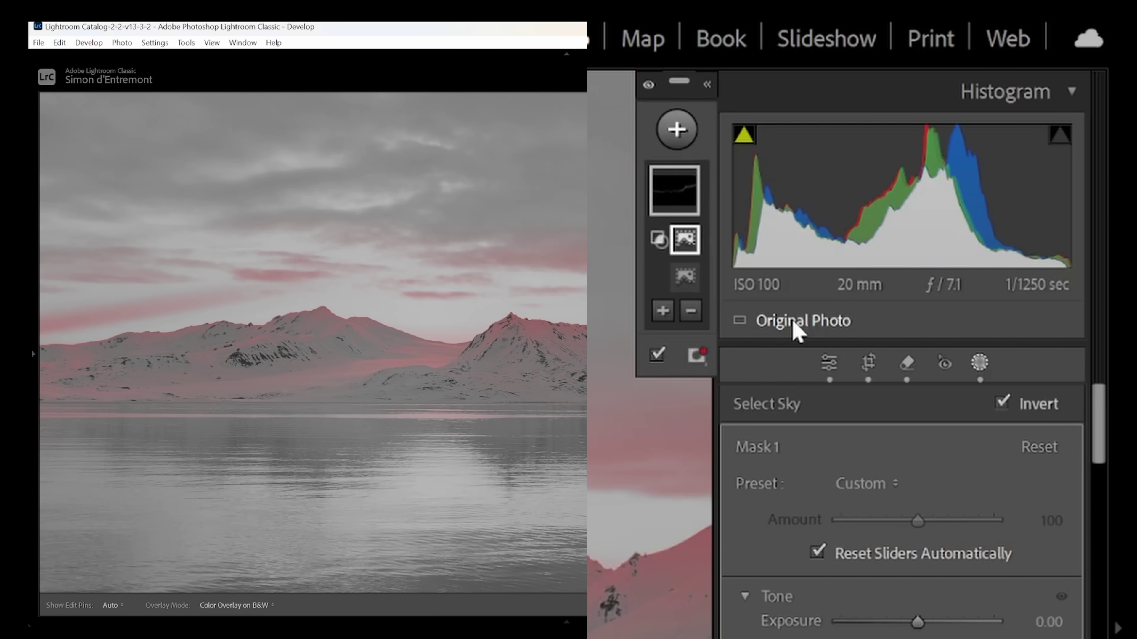